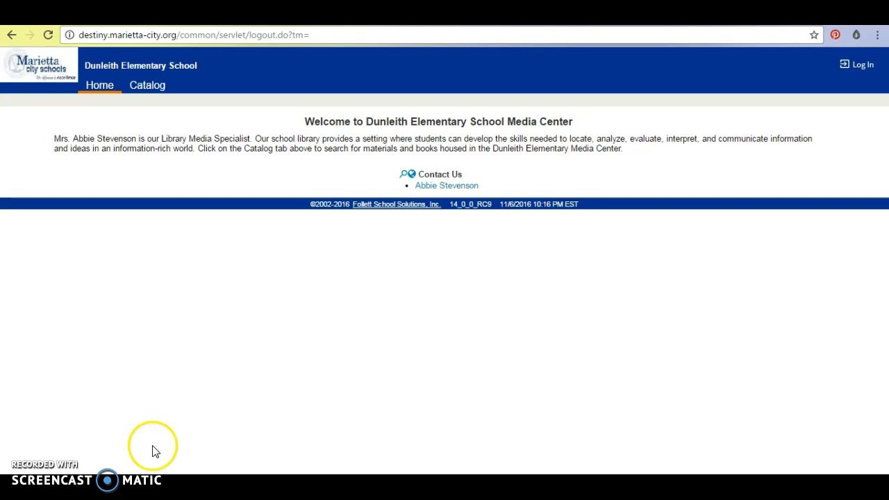
Sign in to Destiny as the library administrator using Chrome's saved credentials
left_click(866, 68)
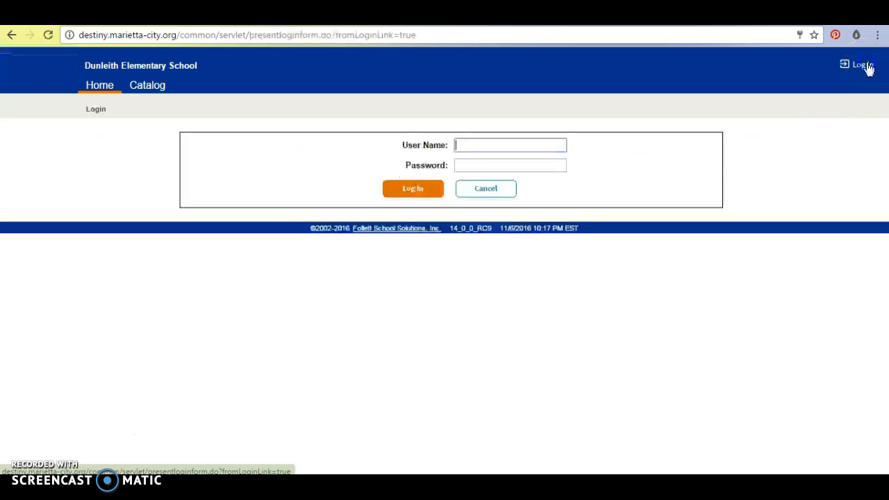
left_click(535, 144)
left_click(441, 148)
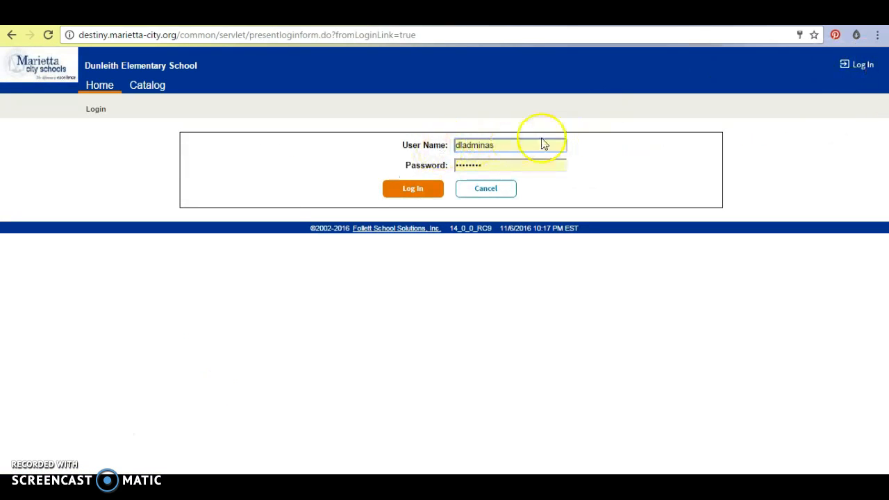
left_click(406, 195)
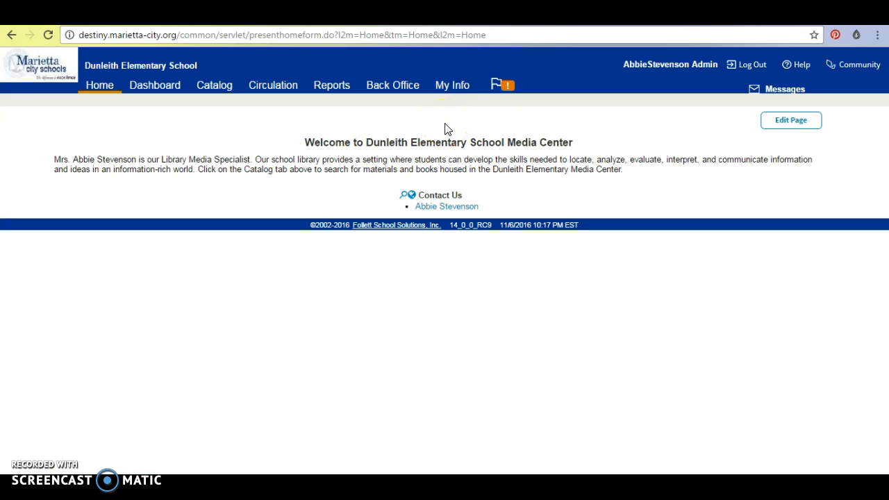
Go to Back Office's Manage Patrons page
left_click(403, 91)
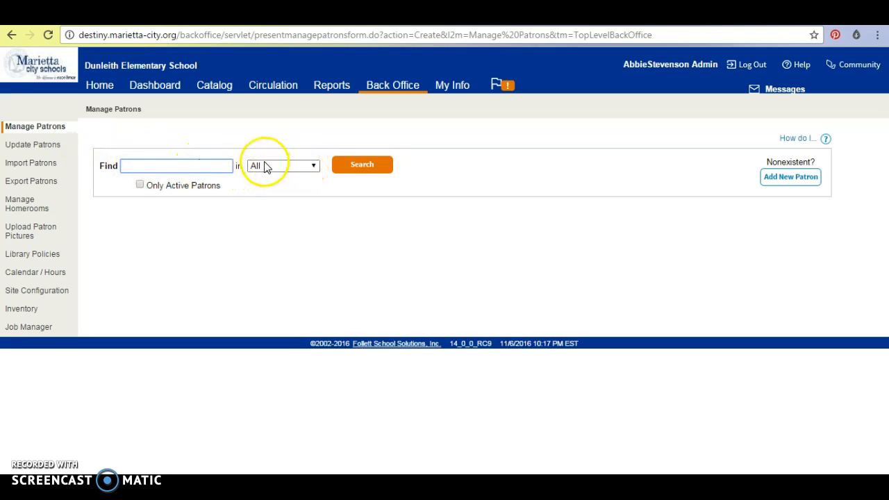
Search patrons by Last Name for the student's surname; no matches are found
left_click(313, 167)
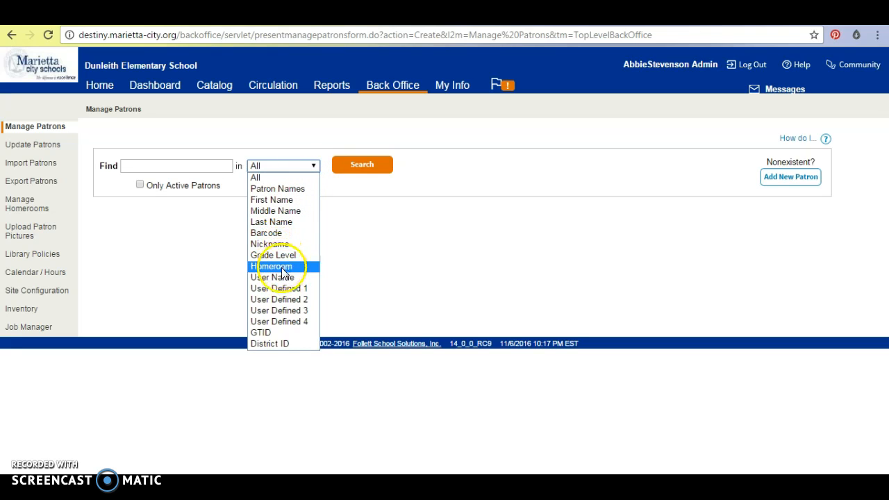
left_click(272, 222)
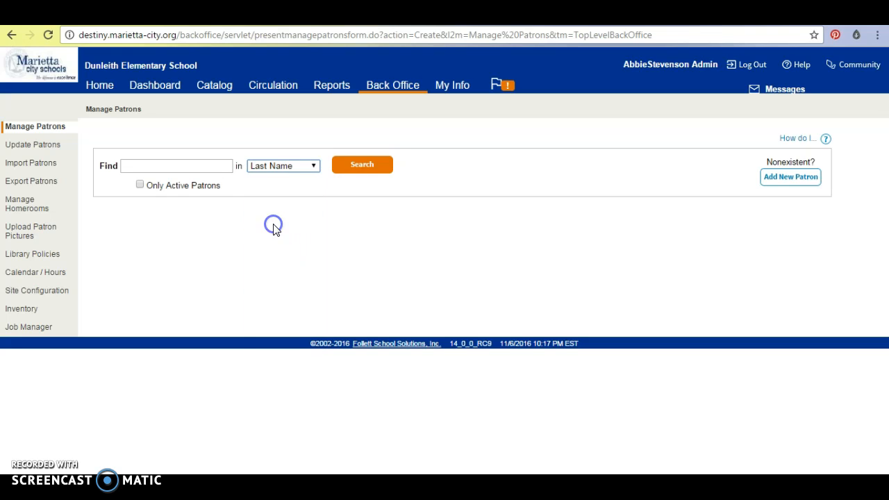
left_click(200, 165)
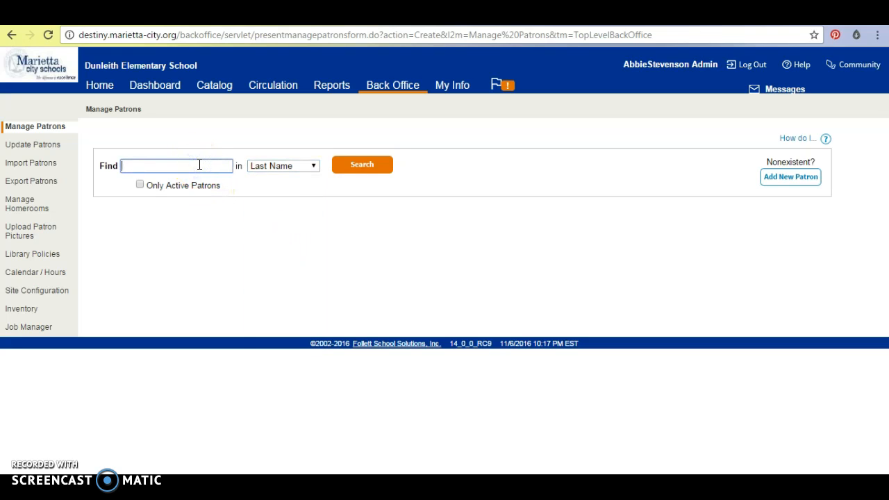
type("ketc")
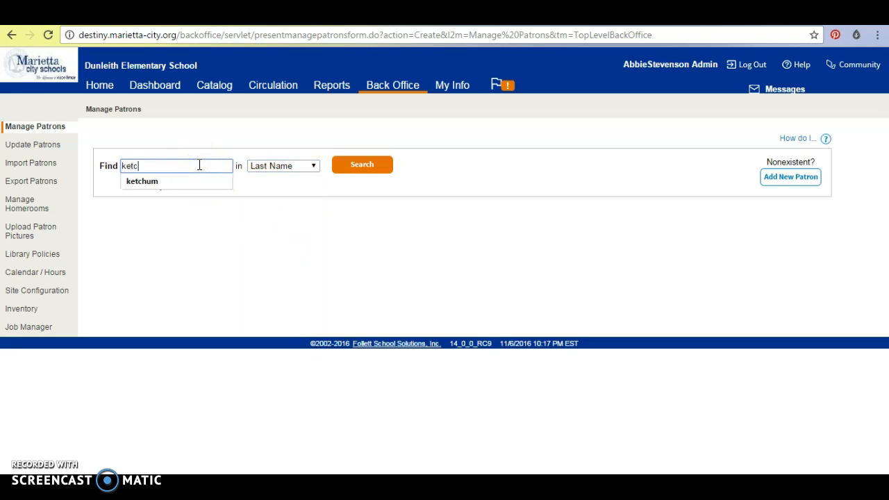
type("hum")
left_click(354, 171)
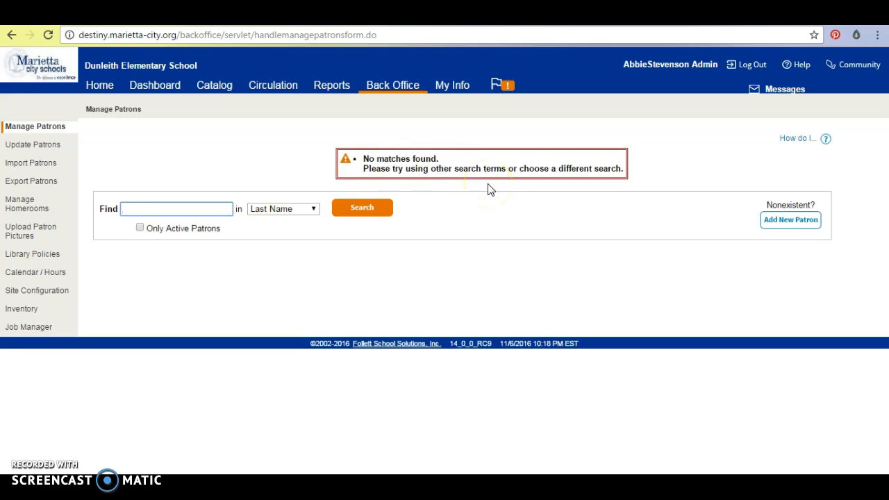
left_click(488, 216)
Start a new patron record and enter the student's last and first names
left_click(783, 226)
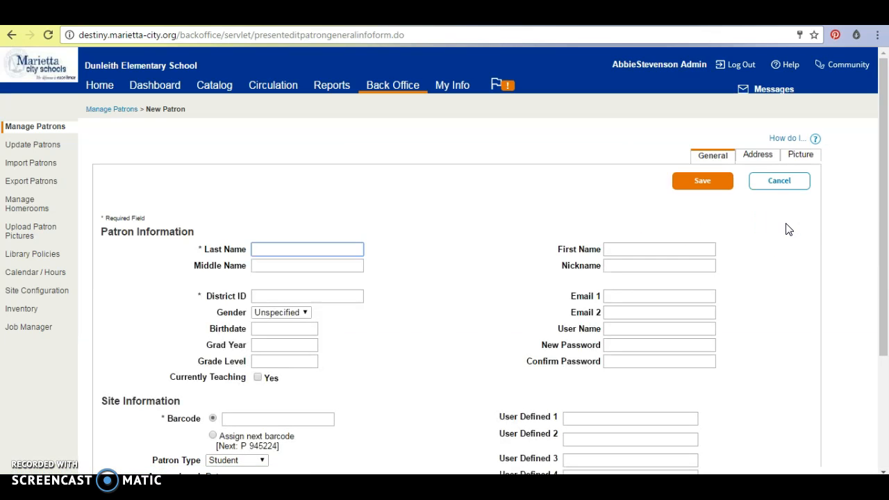
left_click_drag(883, 152, 886, 209)
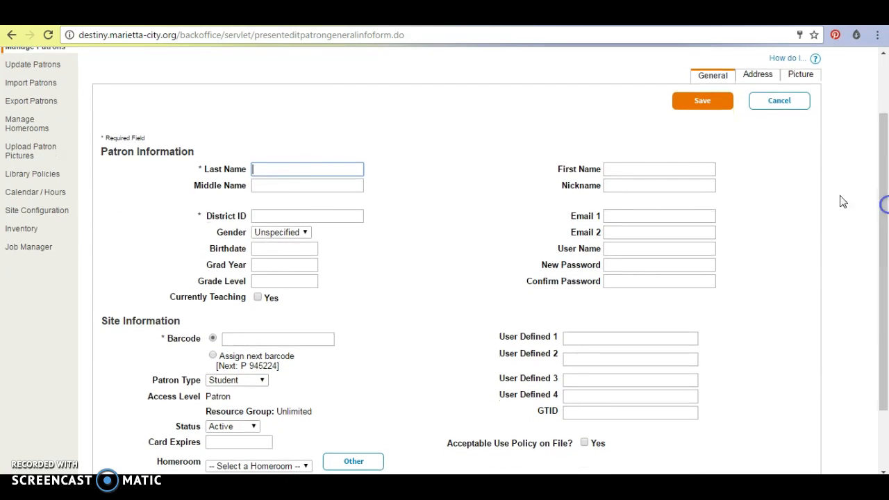
left_click(274, 167)
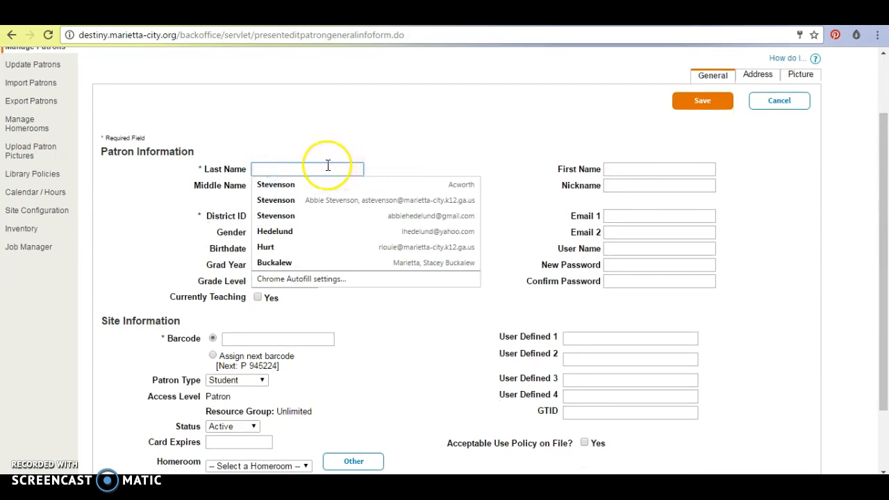
type("Ketchum")
left_click(678, 165)
type("Ash")
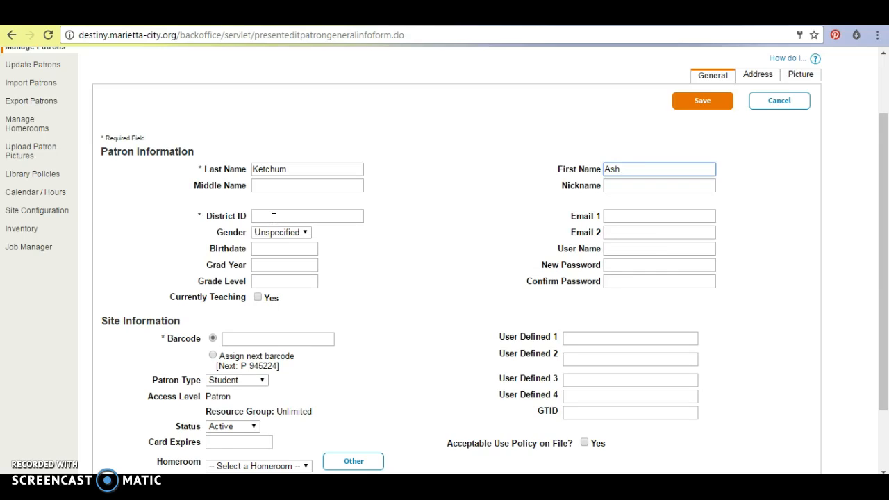
Fill in the patron's District ID and school e-mail address on the new patron form
left_click(273, 218)
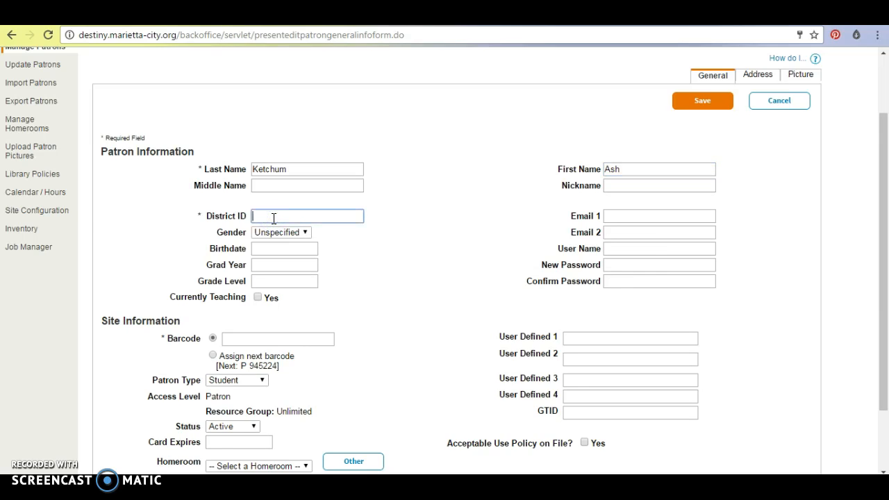
type("00000")
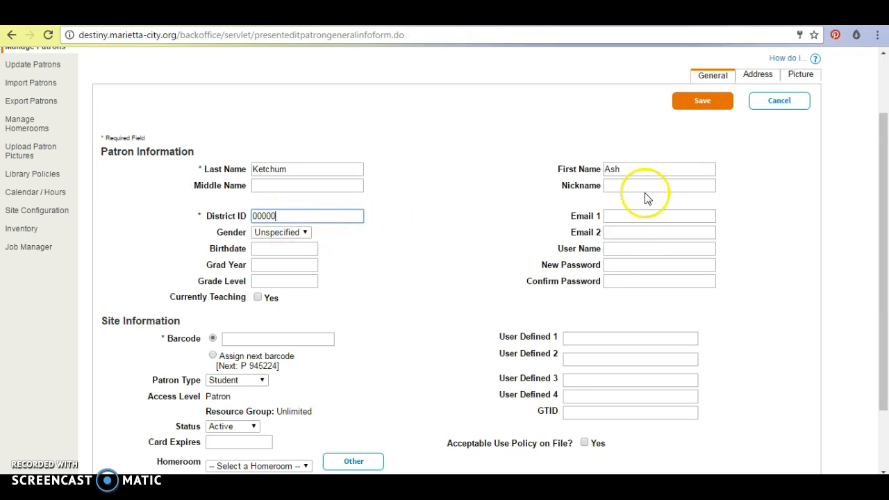
left_click(620, 216)
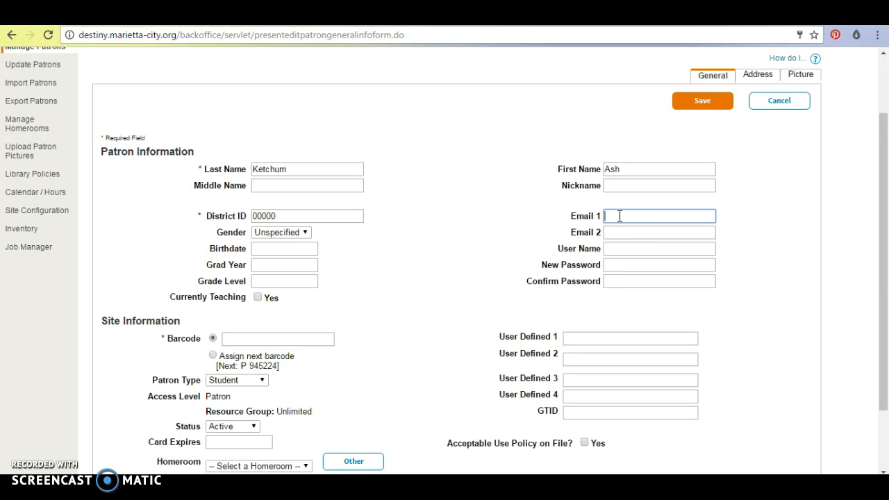
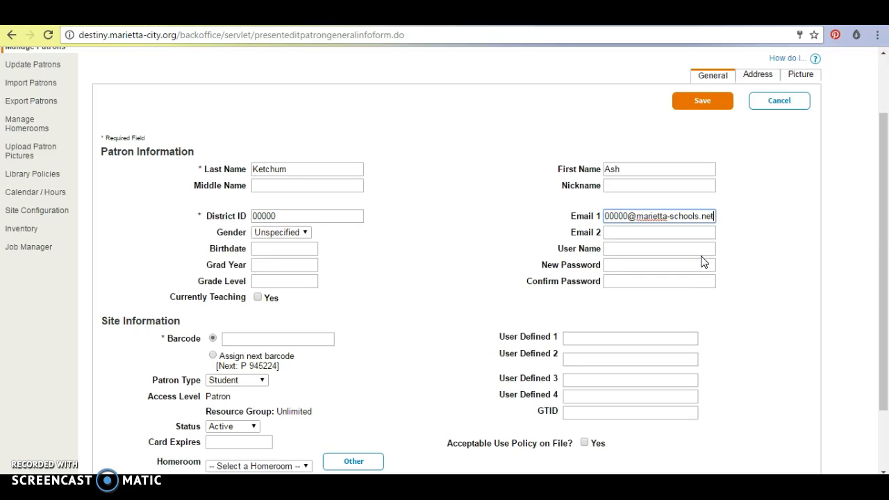
Set the patron's gender to Male, enter the birthdate and the user name
left_click(306, 233)
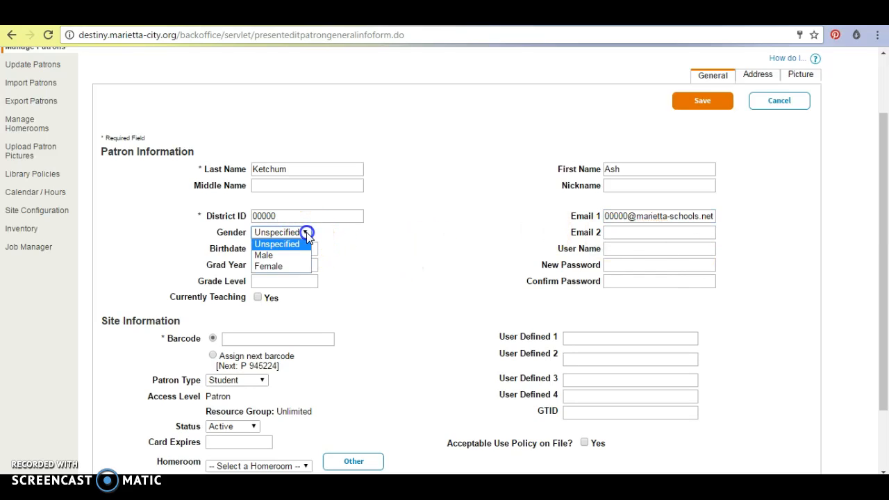
left_click(292, 254)
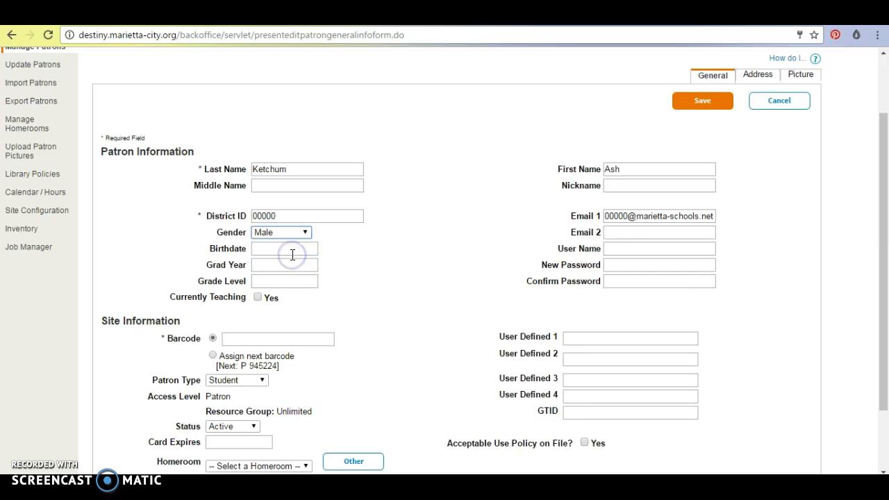
left_click(287, 250)
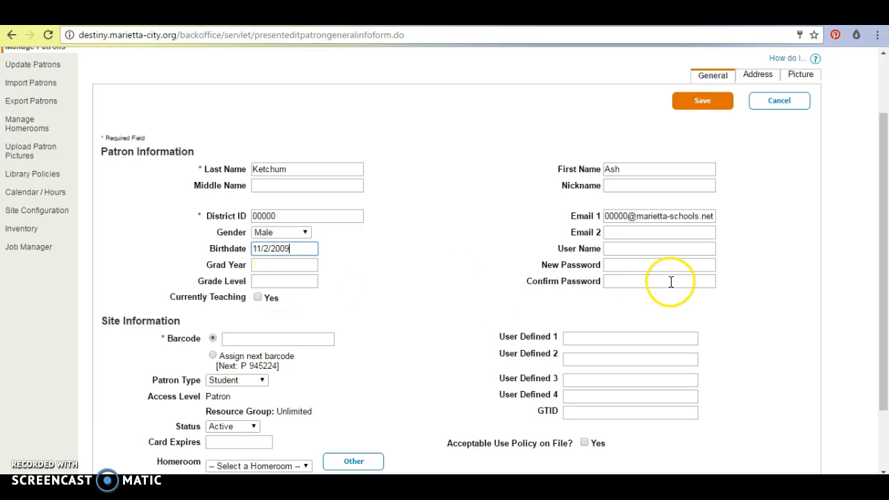
left_click(635, 266)
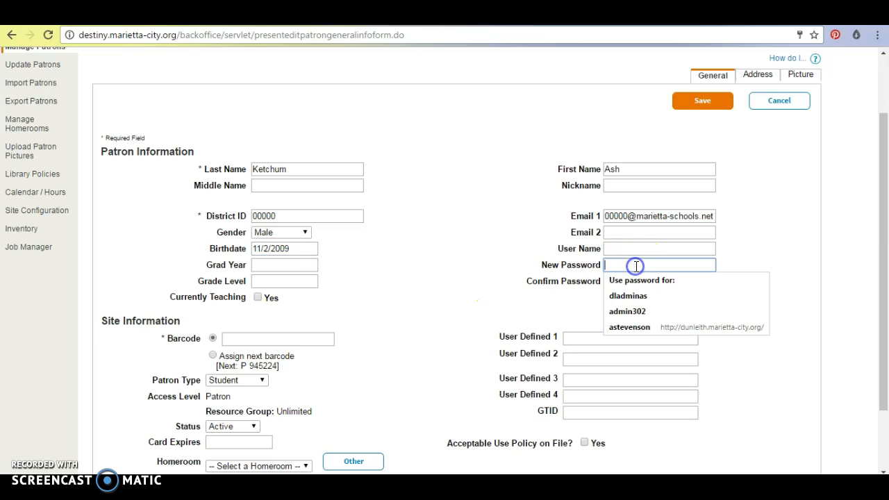
left_click(624, 252)
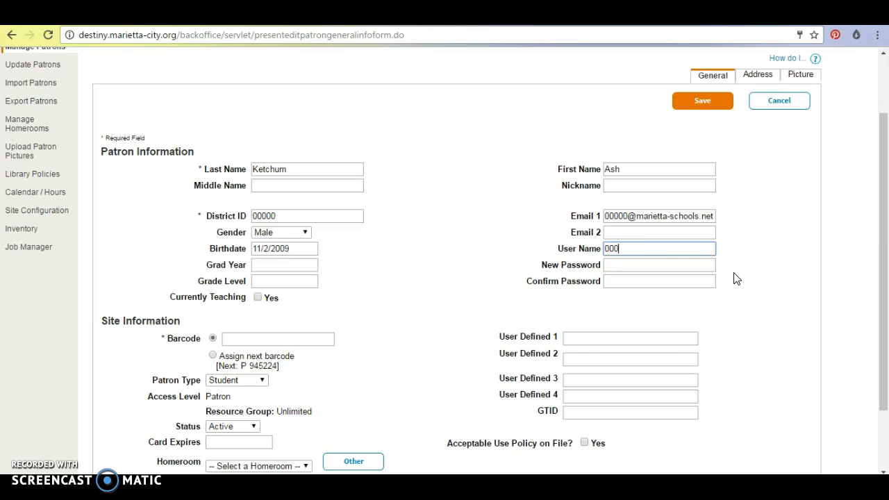
Enter the login password in New Password and repeat it in Confirm Password
left_click(676, 270)
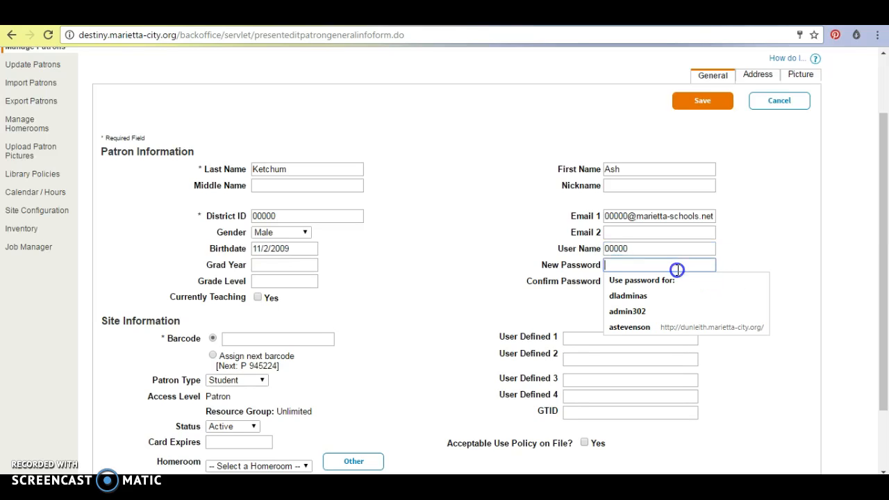
type("•••••••")
key("Tab")
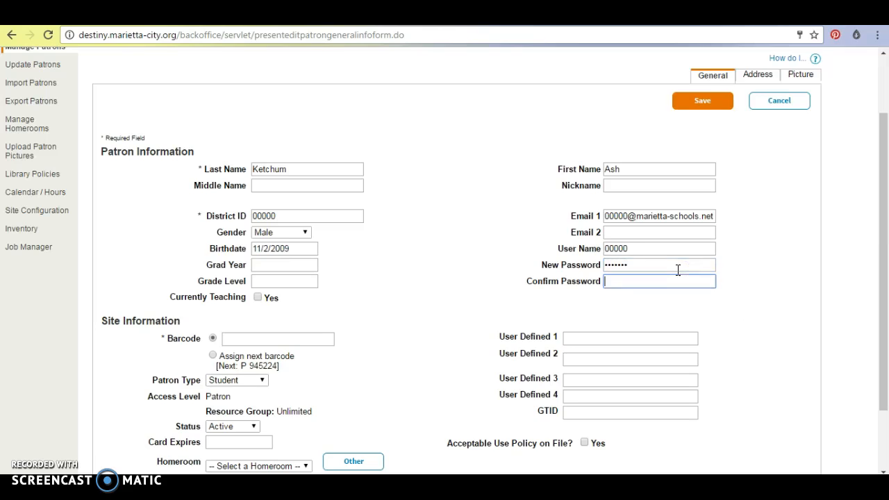
type("••")
key("BackSpace")
key("BackSpace")
type("••")
left_click(264, 338)
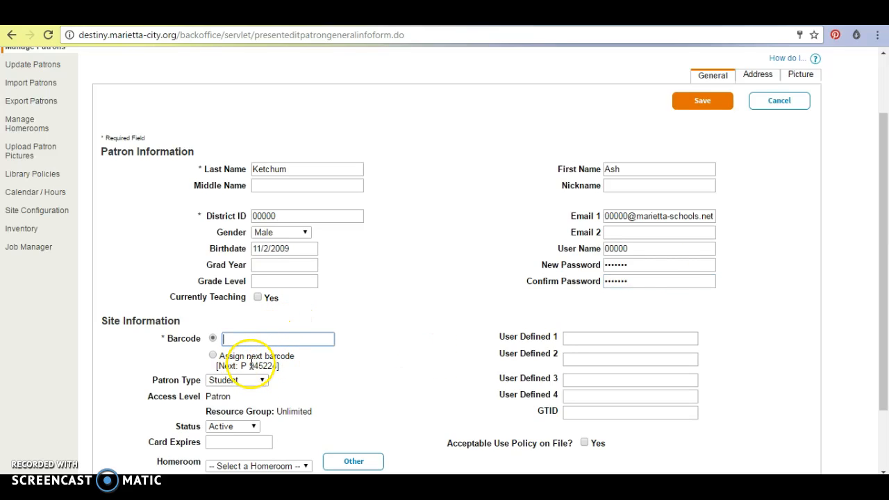
left_click_drag(248, 365, 265, 364)
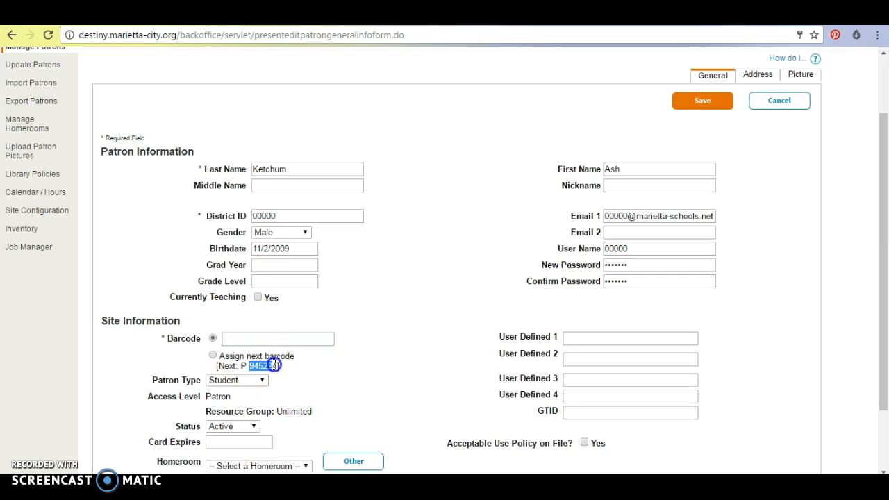
left_click(246, 338)
left_click(245, 338)
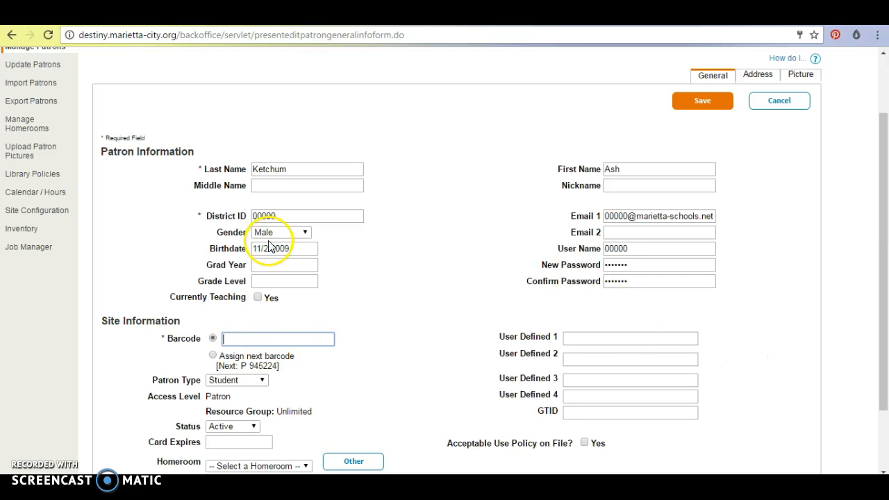
left_click_drag(885, 225, 885, 277)
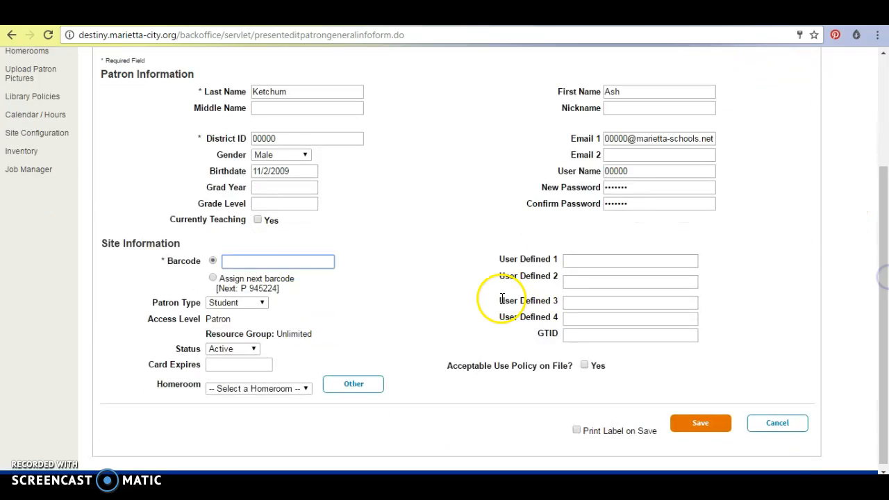
left_click(262, 303)
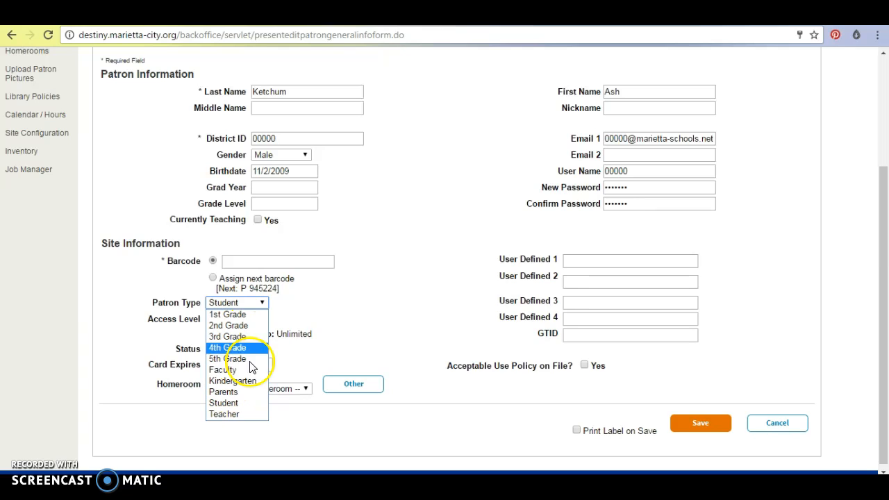
left_click(262, 306)
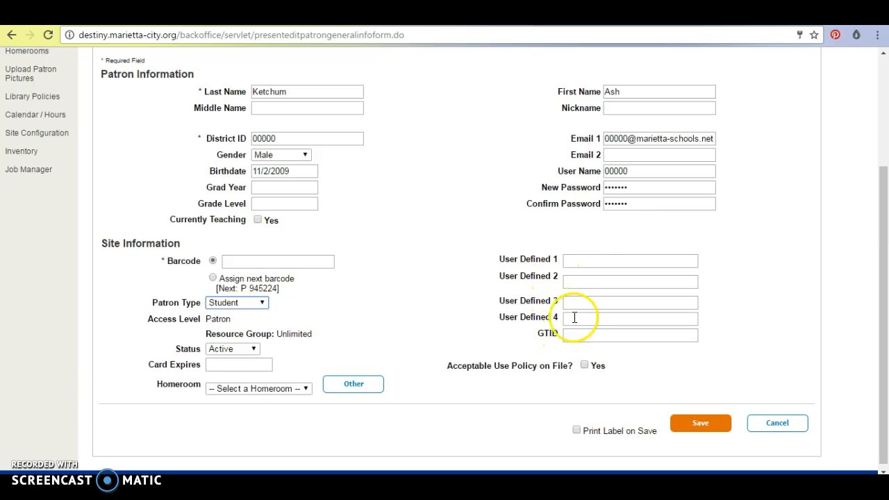
left_click(582, 264)
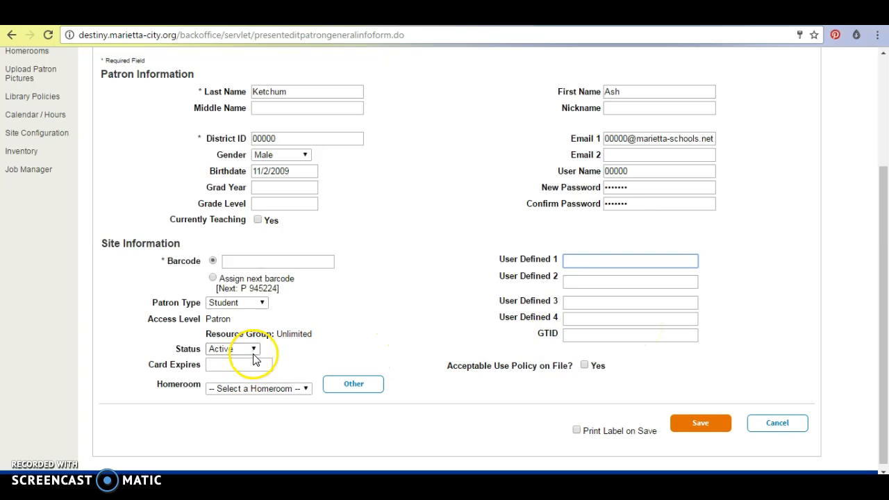
Leave Homeroom unassigned and tick Acceptable Use Policy on File? Yes
left_click(305, 389)
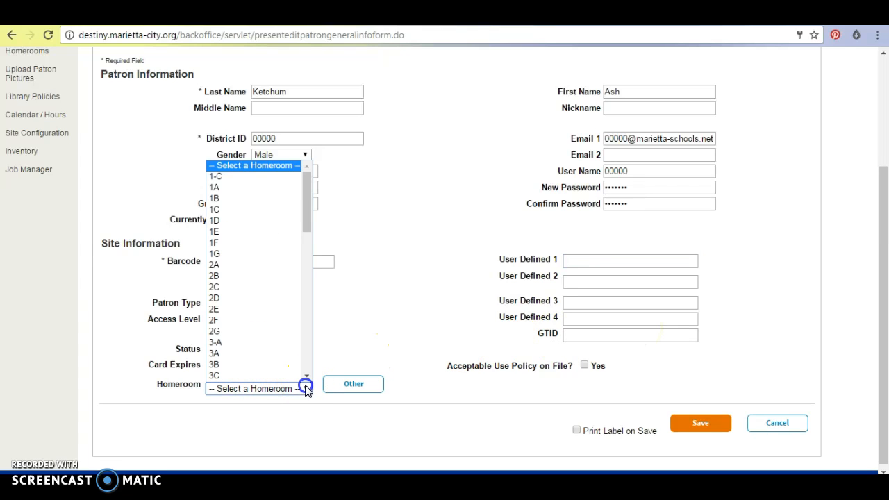
left_click(305, 203)
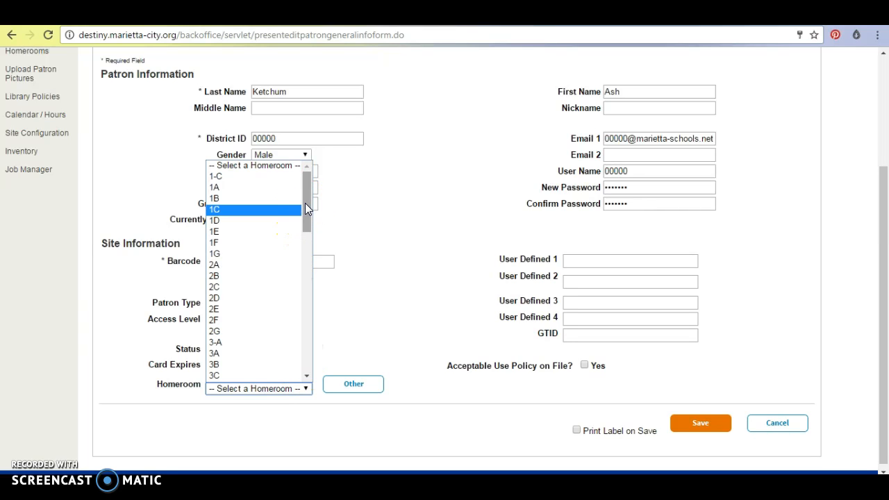
left_click(388, 223)
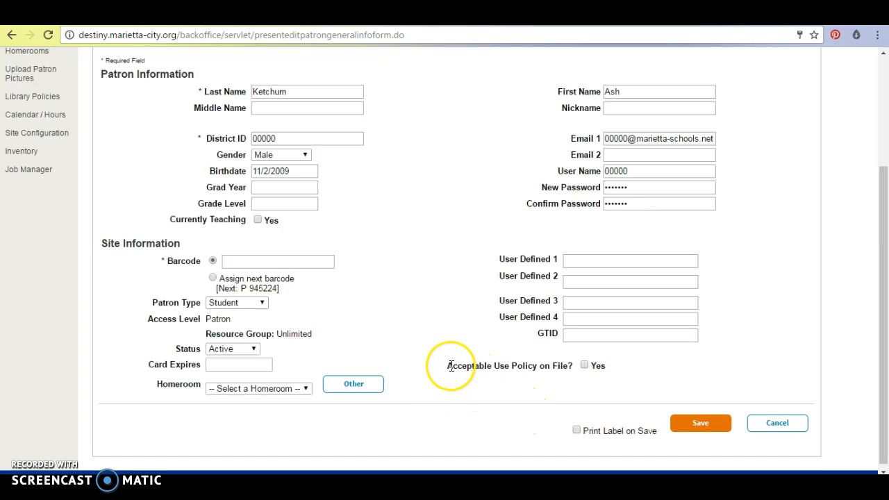
left_click_drag(448, 366, 525, 374)
left_click(542, 394)
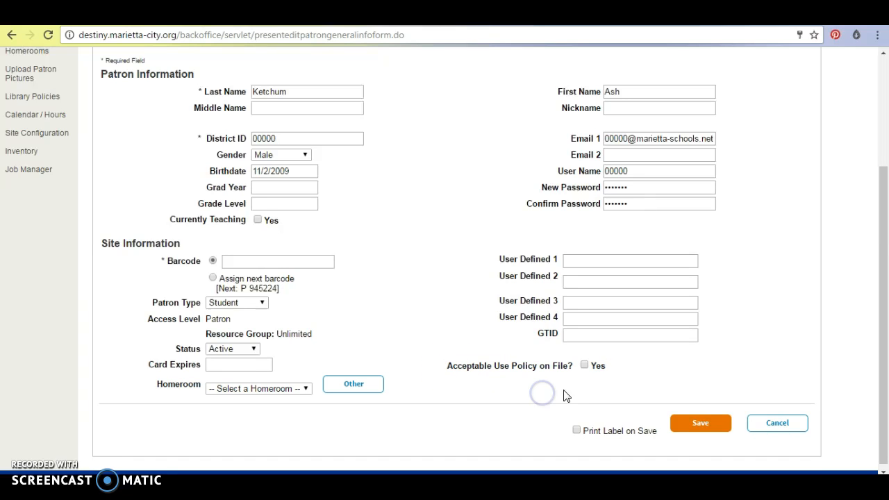
left_click(583, 367)
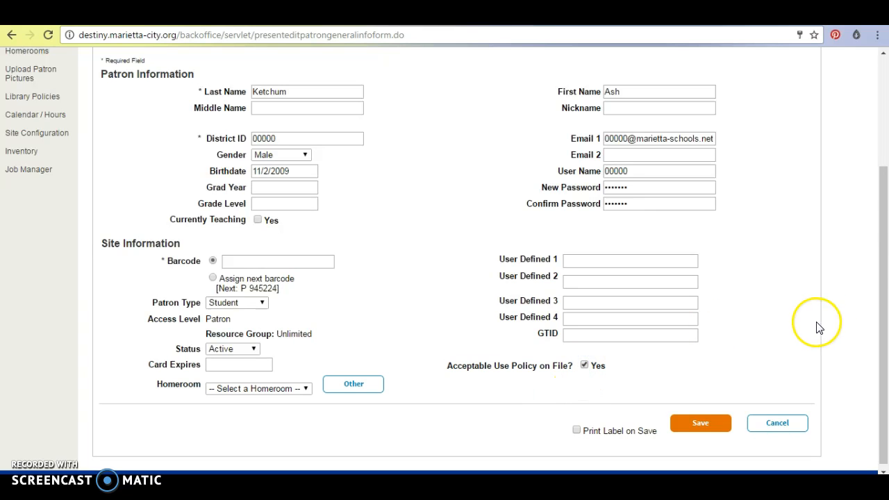
left_click_drag(883, 224, 885, 144)
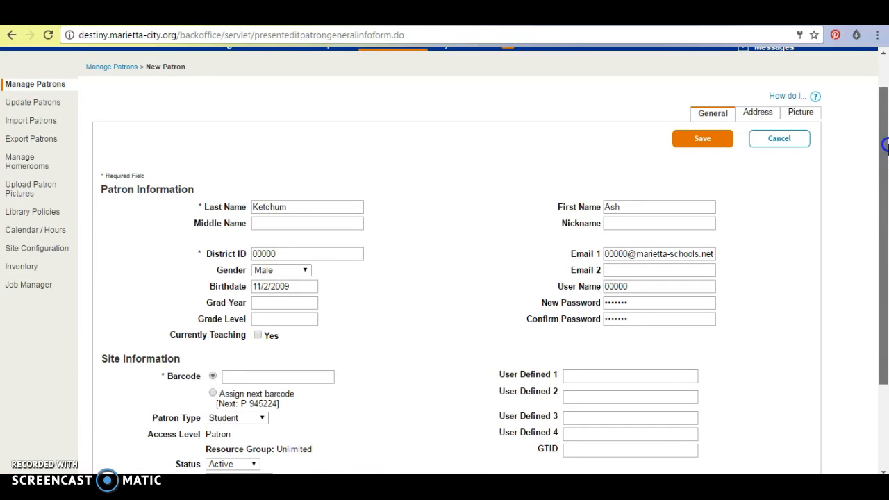
Enter the patron's barcode in the required Barcode field and move to the Address Information page
left_click(758, 113)
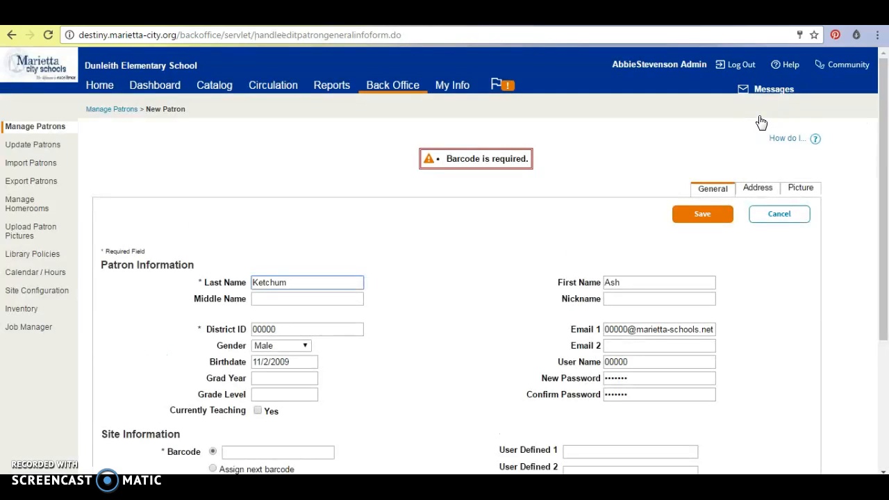
left_click(805, 194)
left_click(718, 191)
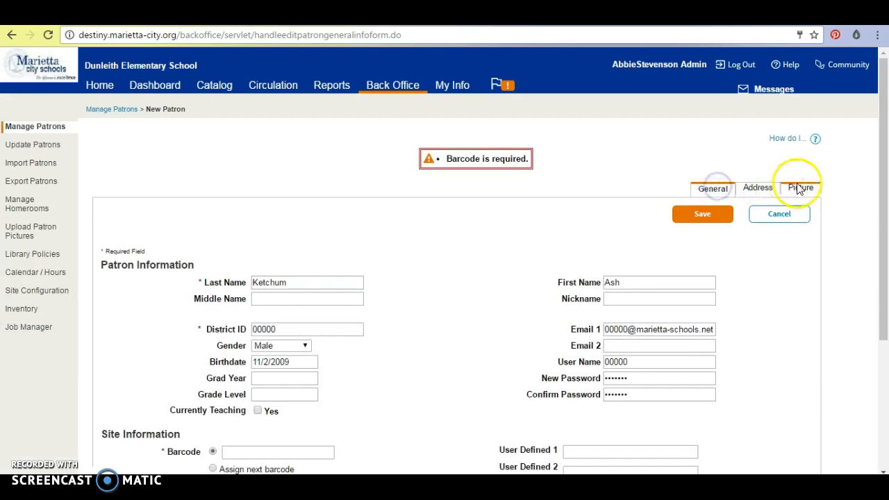
left_click(722, 189)
scroll(882, 132, "down", 2)
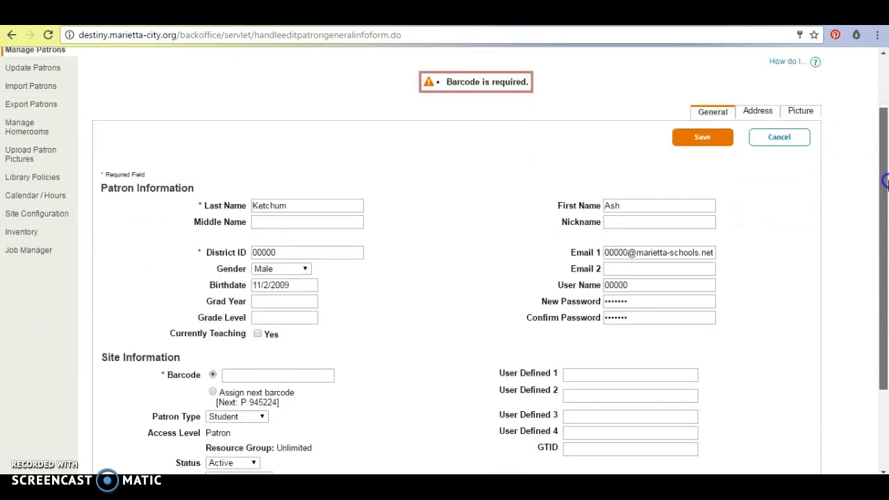
left_click(255, 296)
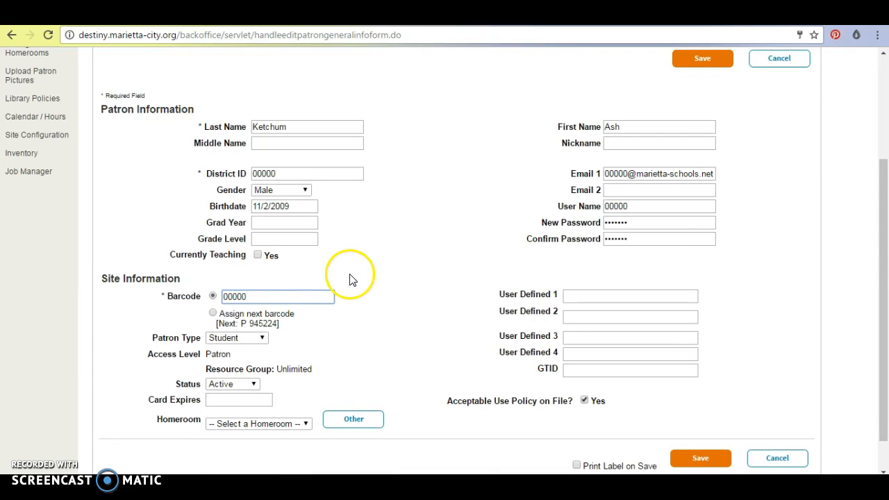
left_click_drag(885, 288, 885, 316)
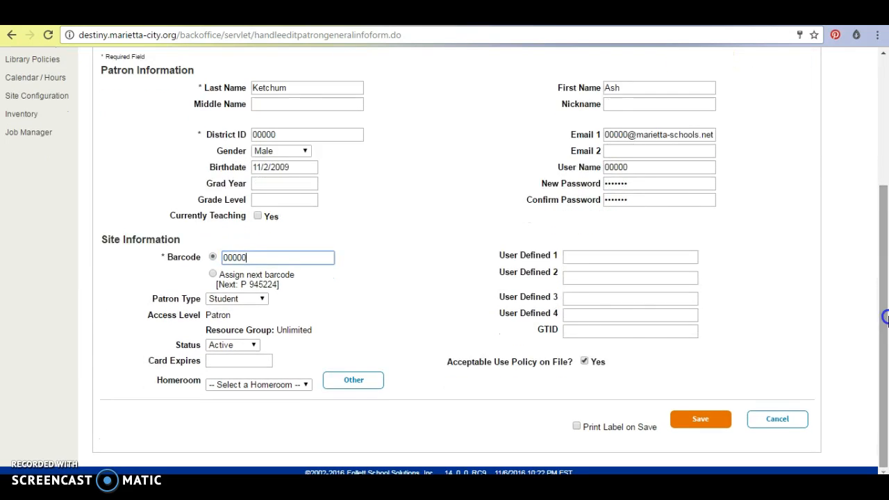
key("Return")
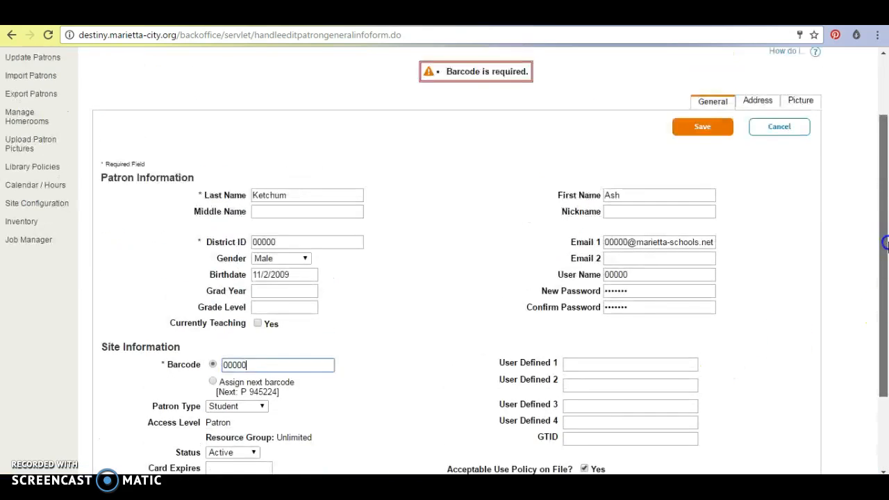
left_click(758, 147)
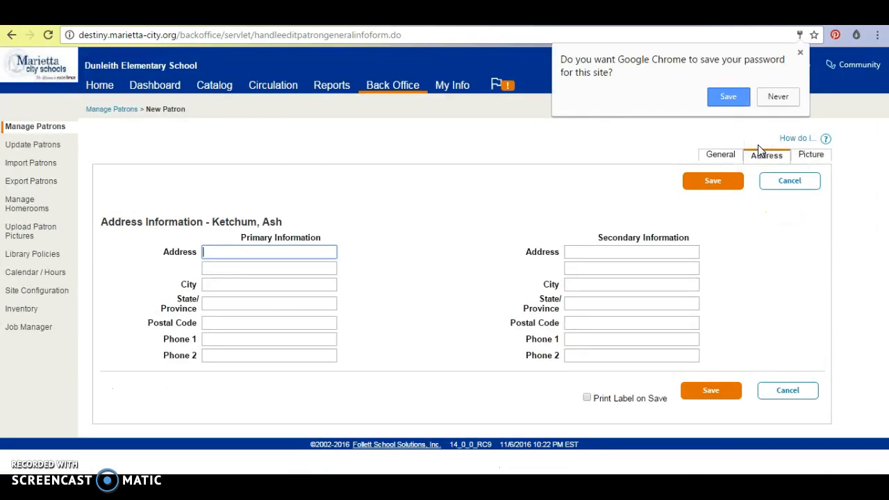
Dismiss Chrome's password prompt and save the patron, confirming the 'Patron added with barcode' message
left_click(800, 53)
left_click(808, 154)
left_click(711, 159)
left_click_drag(880, 211, 881, 328)
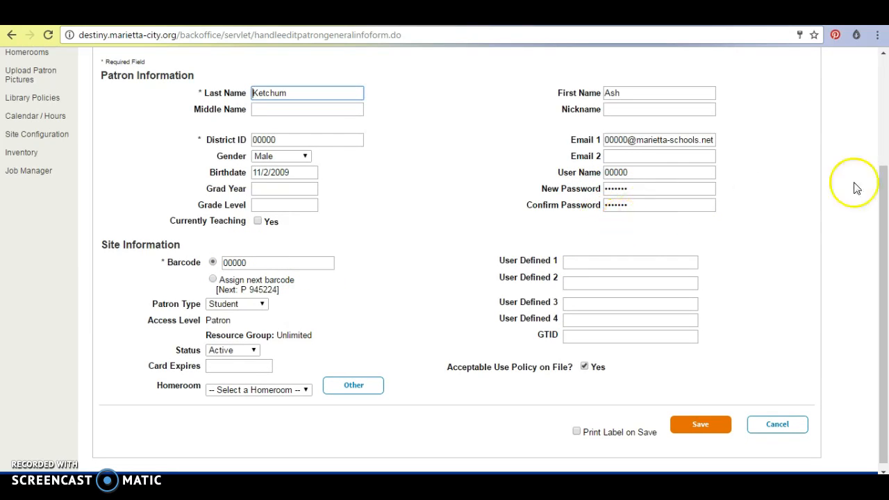
scroll(885, 275, "down", 1)
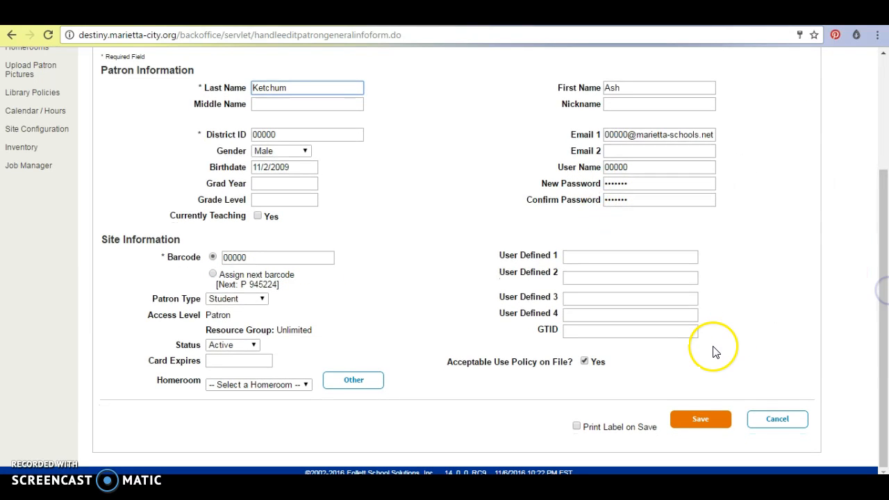
left_click(690, 422)
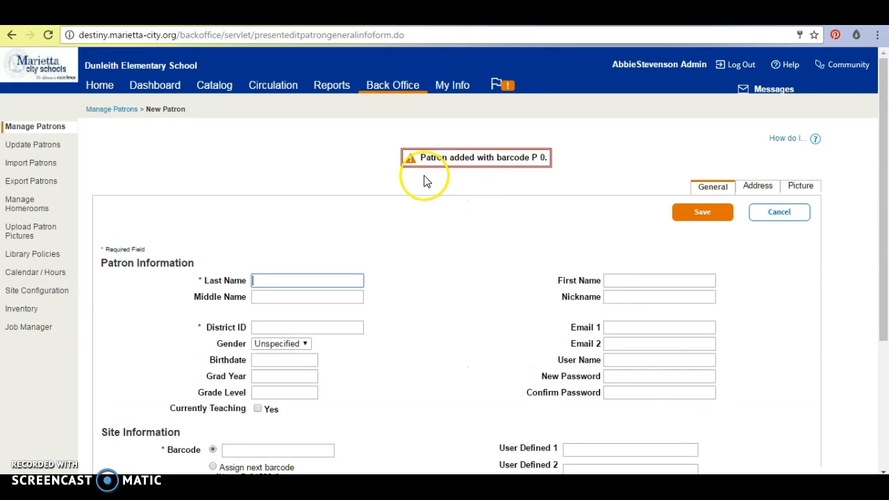
left_click_drag(420, 157, 505, 169)
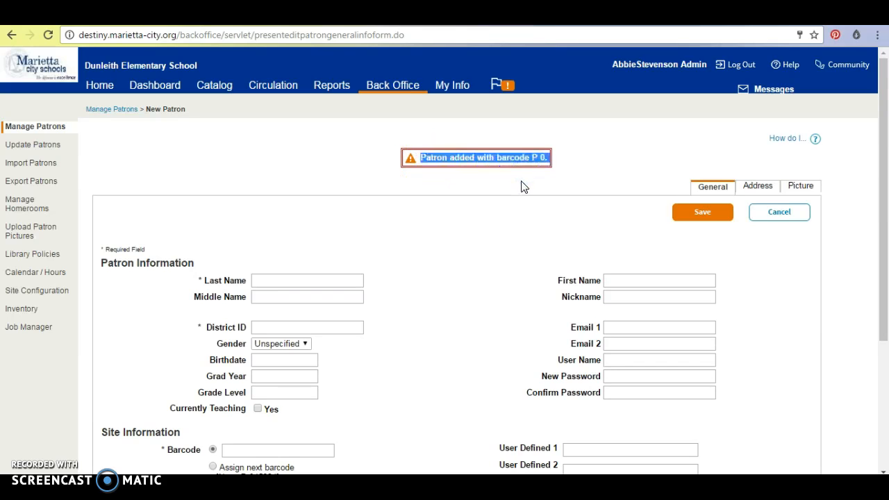
left_click(524, 186)
left_click_drag(883, 193, 885, 163)
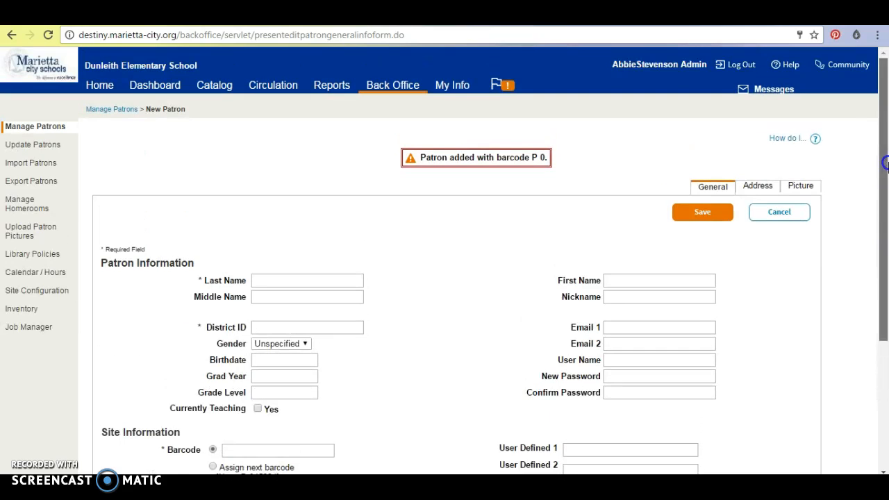
Search Back Office patrons by the suggested last name from 'ke' and find the new student as 1 of 1
left_click(381, 89)
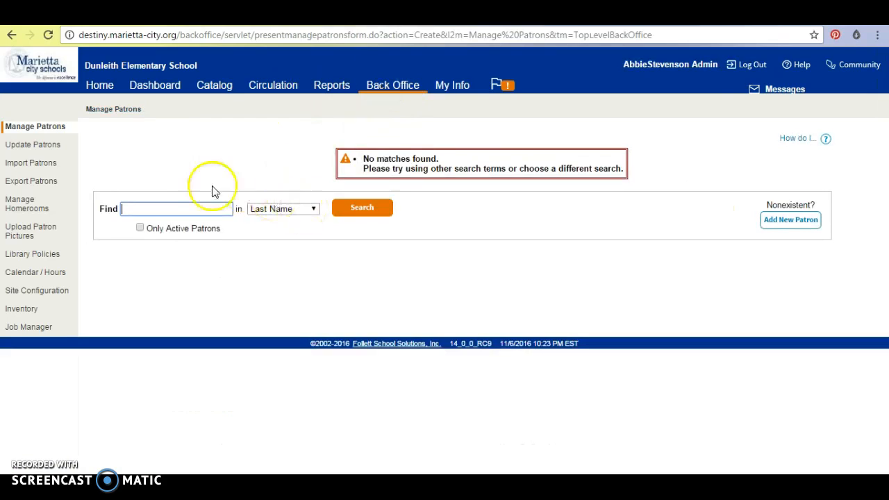
left_click(182, 206)
type("ke")
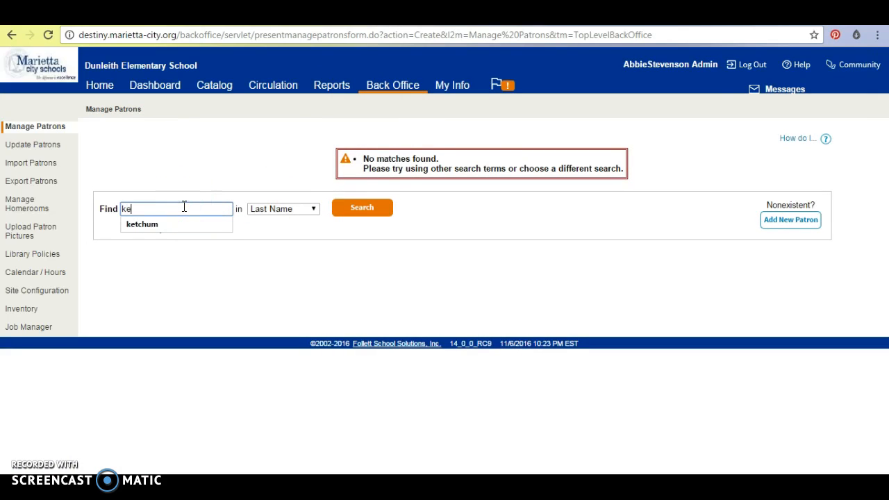
left_click(168, 223)
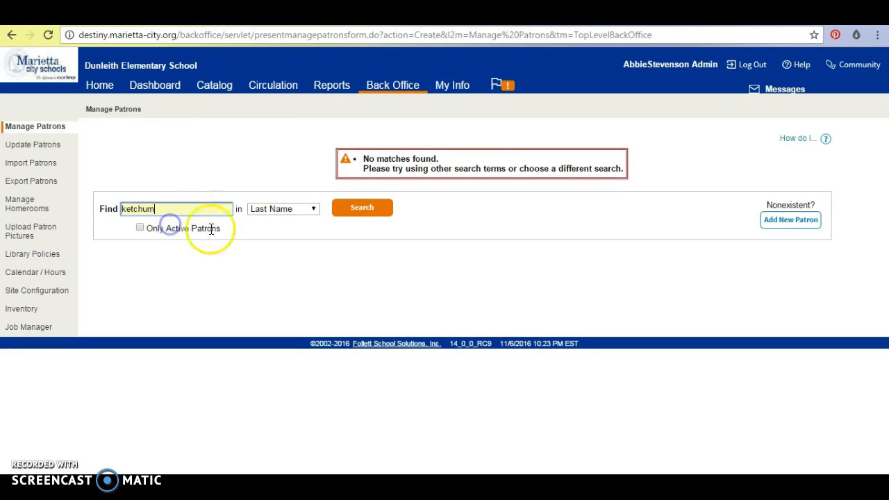
left_click(377, 208)
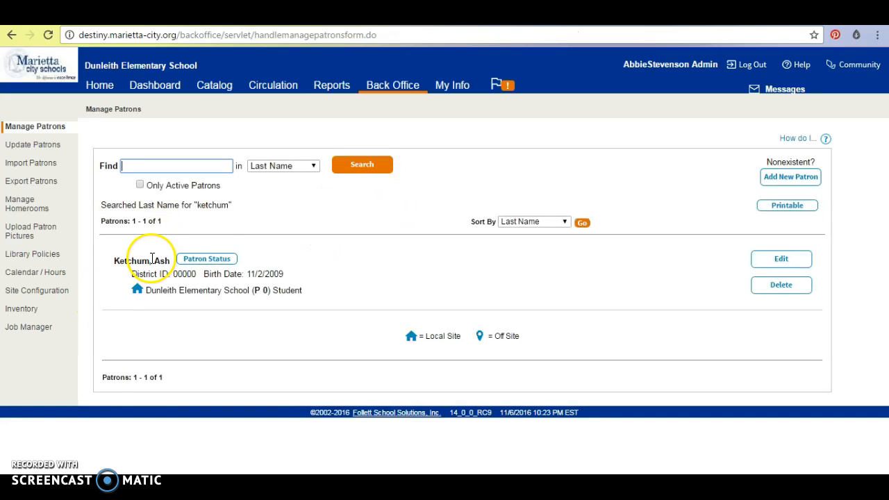
left_click_drag(114, 261, 151, 263)
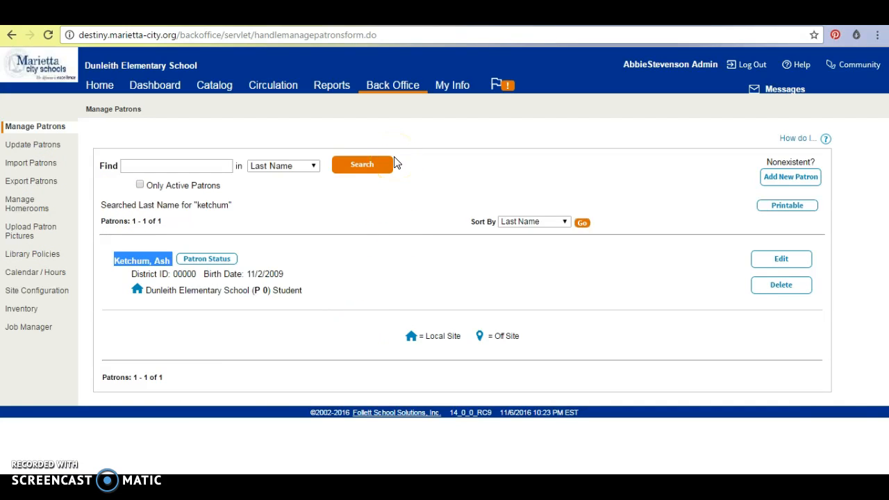
left_click(403, 92)
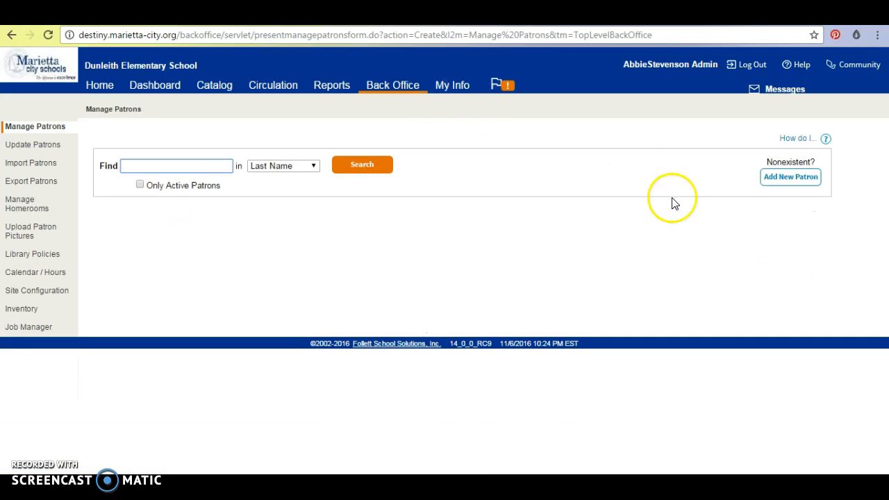
Open a blank new patron form and highlight the automatic next available barcode number
left_click(779, 183)
left_click_drag(885, 170, 885, 237)
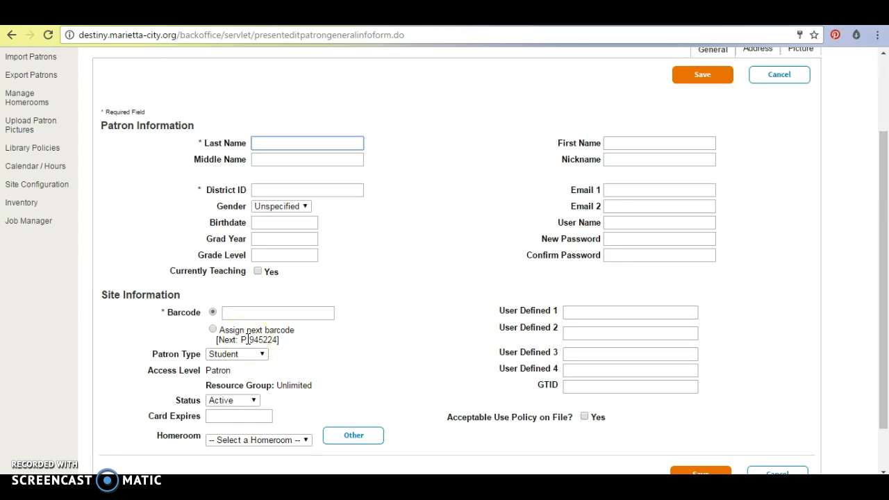
left_click(236, 334)
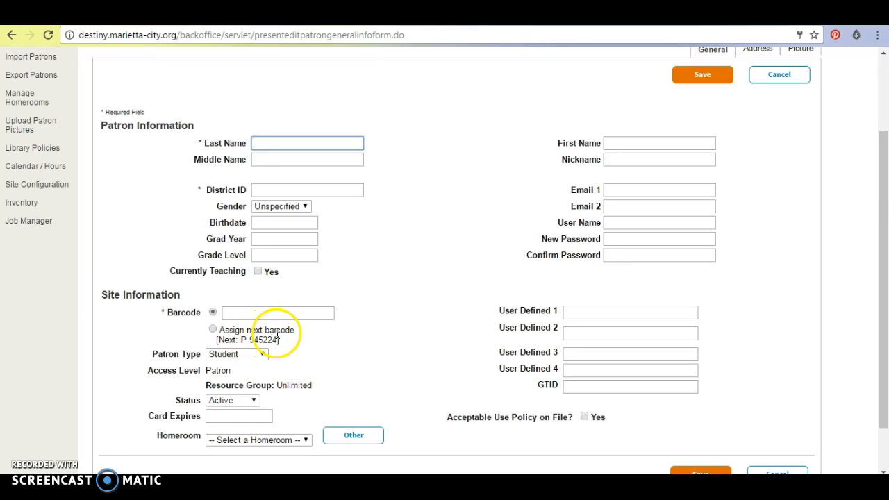
left_click_drag(248, 340, 278, 339)
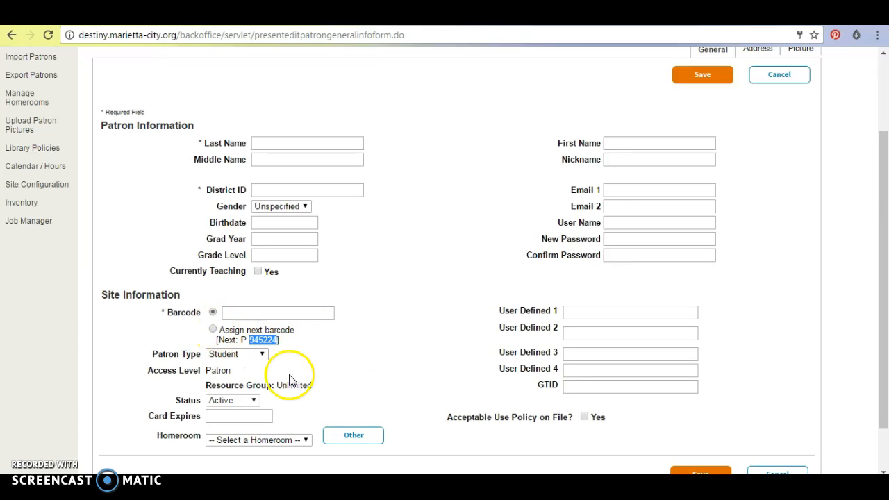
Review the status and type lists, keeping Active and Student, then return to Back Office
left_click(253, 400)
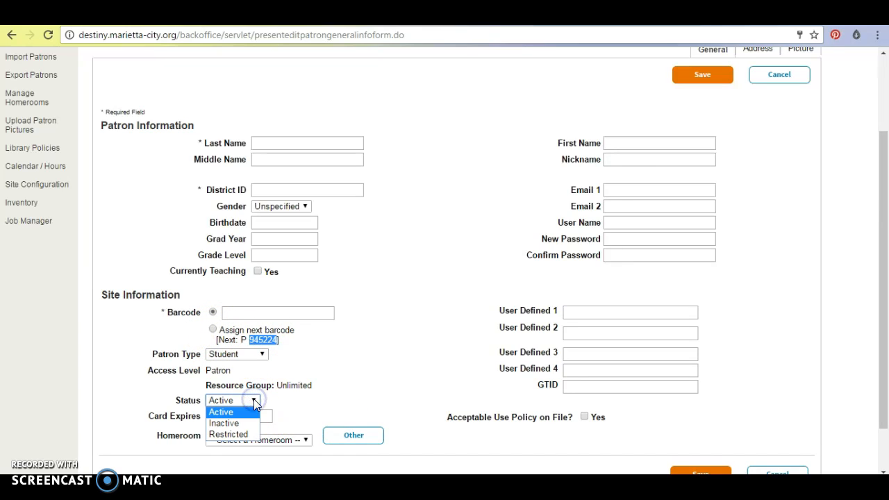
left_click(254, 400)
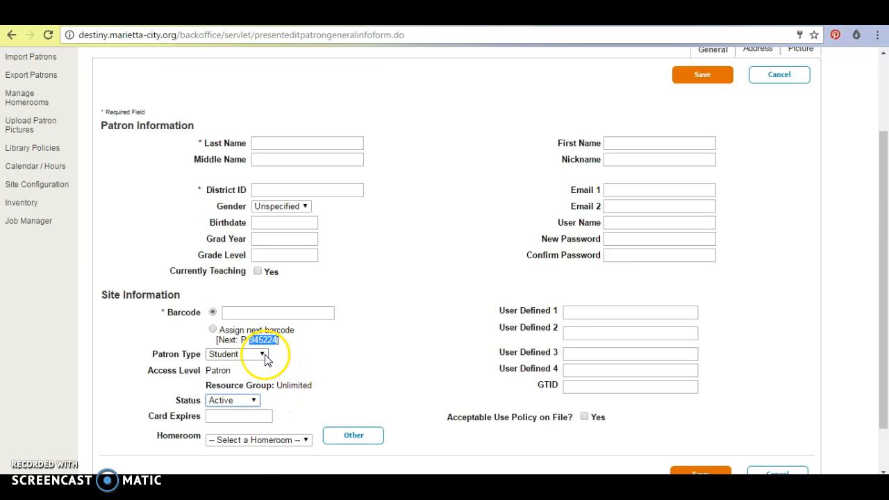
left_click(263, 355)
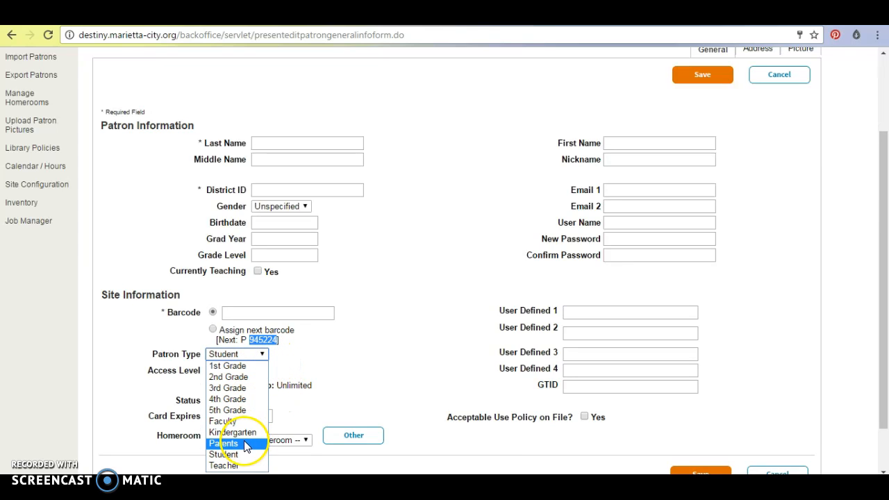
left_click(343, 368)
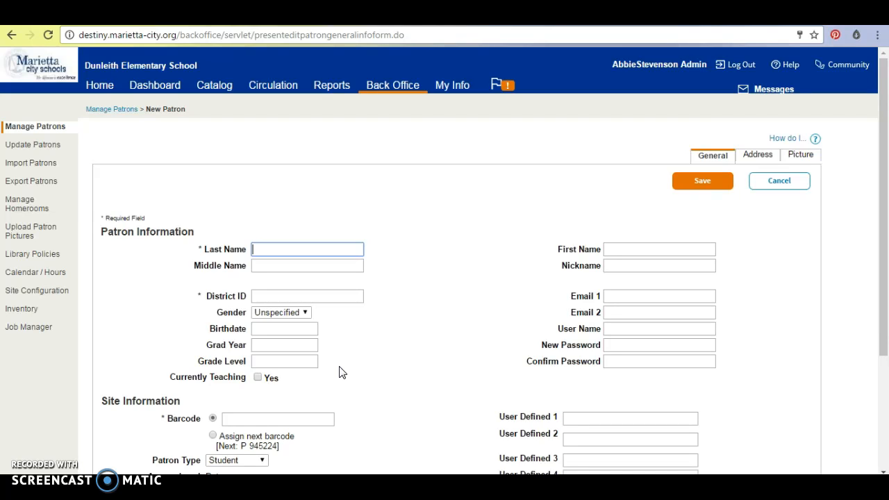
left_click(401, 91)
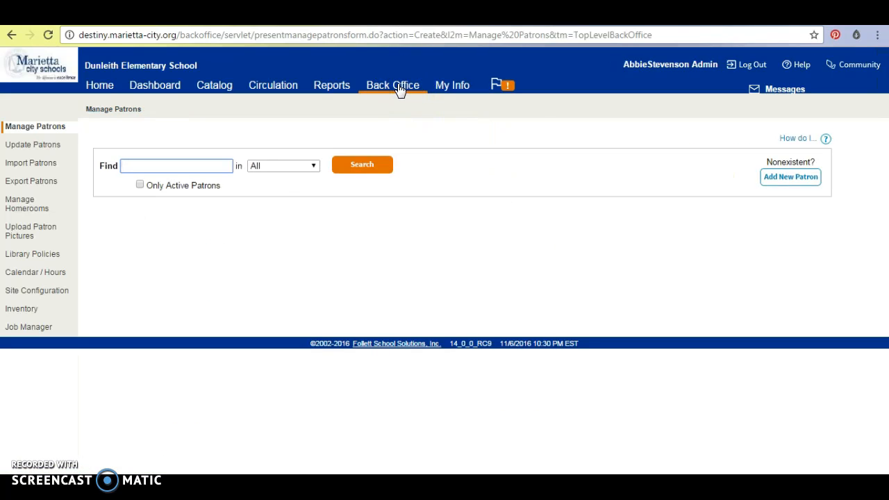
Go to Import Patrons and leave the Compare matching option on Barcode
left_click(53, 164)
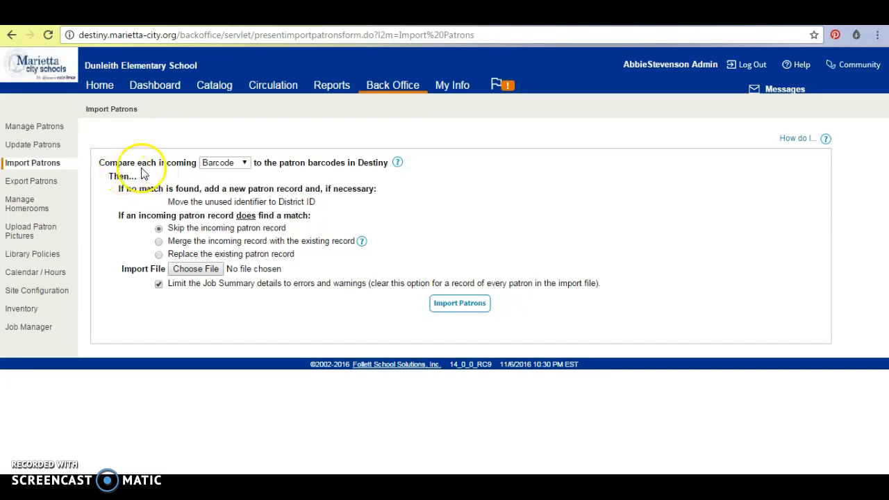
left_click(245, 164)
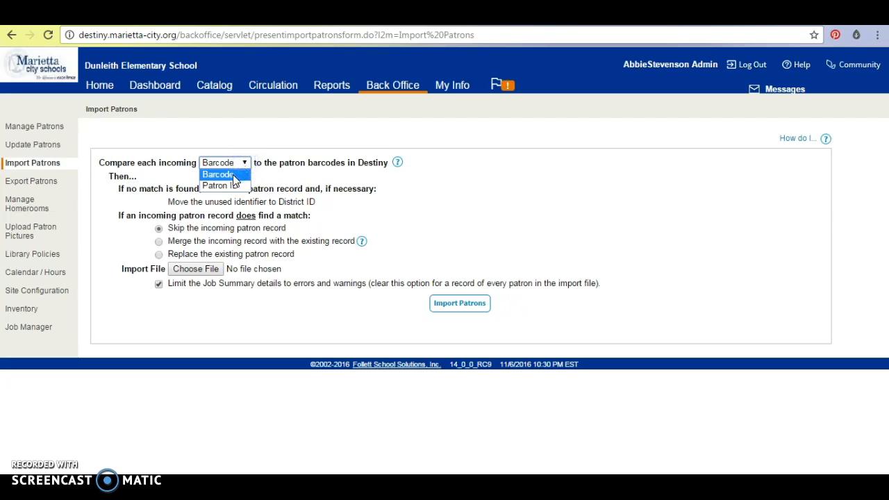
left_click(234, 177)
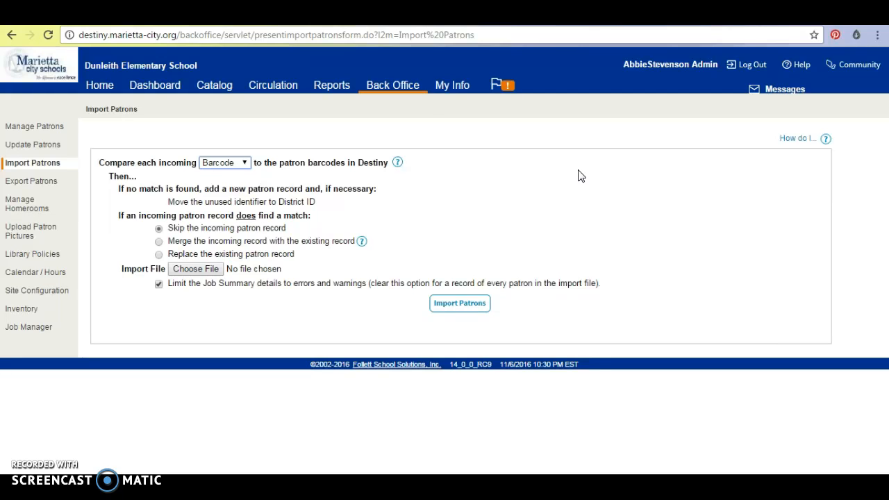
Open Library Policies from Back Office and scroll to the 1st and 2nd Grade patron type rules
left_click(390, 86)
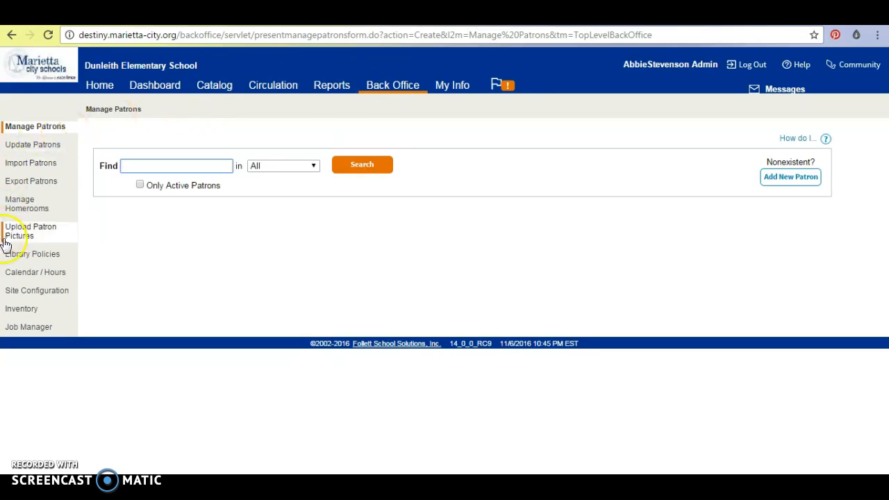
left_click(18, 261)
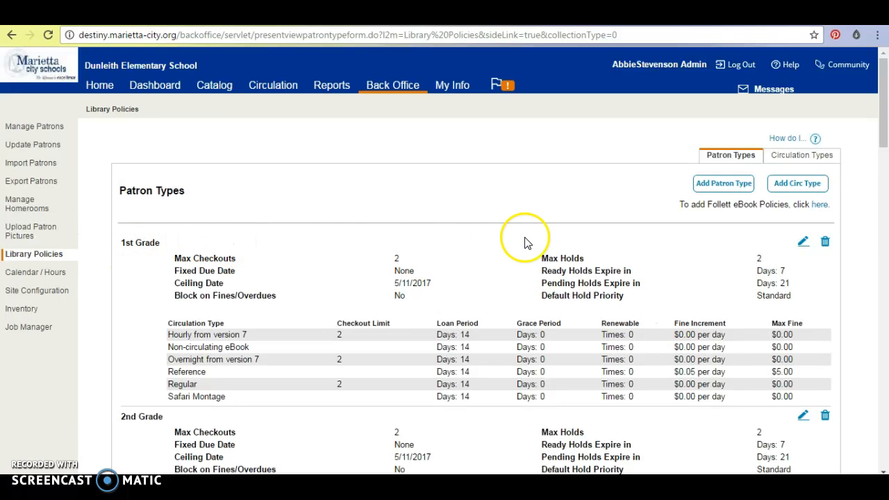
mouse_move(883, 137)
left_mouse_down()
mouse_move(884, 451)
mouse_move(884, 131)
mouse_move(886, 139)
left_mouse_up()
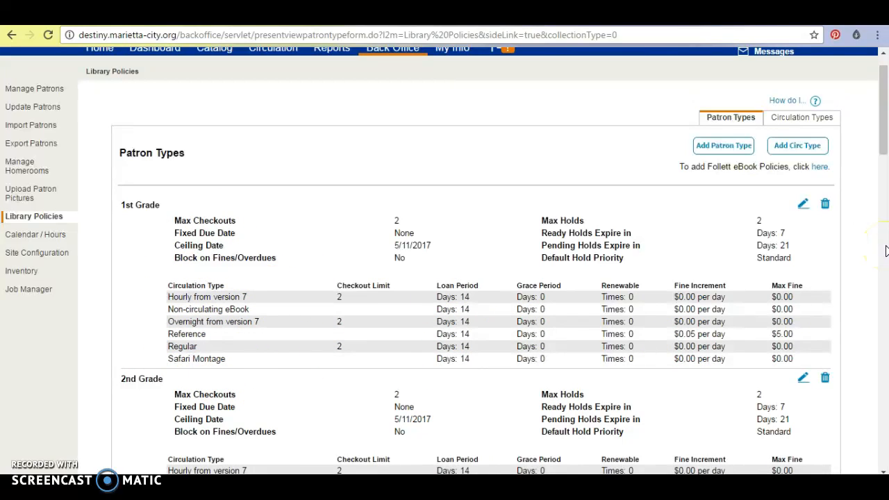
On a new patron type, enter 'Reading Bowl', set Max Checkouts to 2, then erase the name
left_click(722, 154)
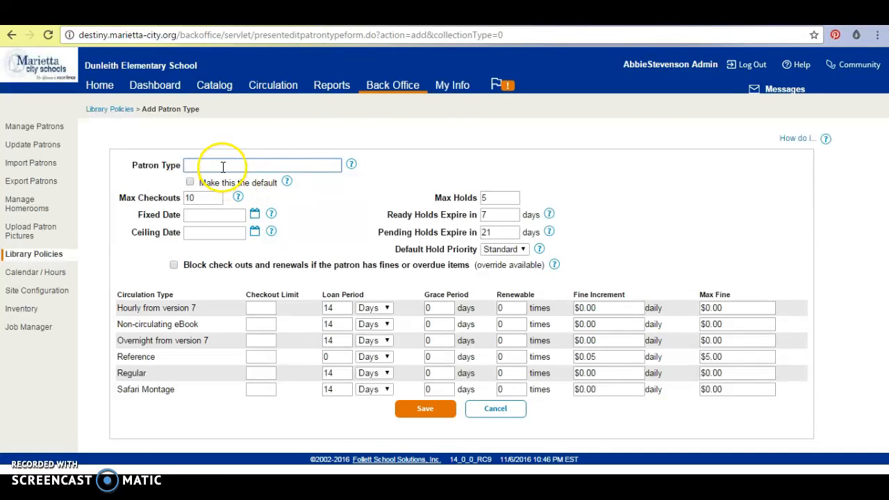
left_click(258, 163)
type("Reading Bowl")
left_click_drag(198, 198, 182, 197)
type("2")
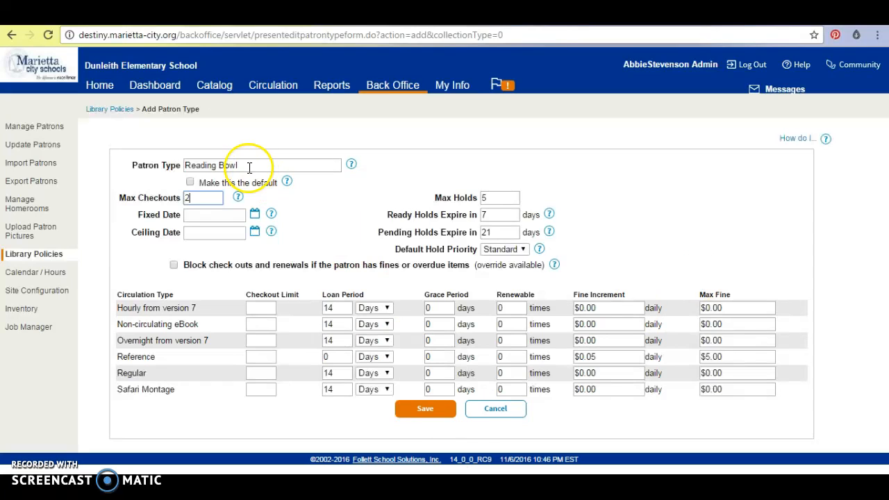
left_click_drag(236, 165, 178, 165)
key("BackSpace")
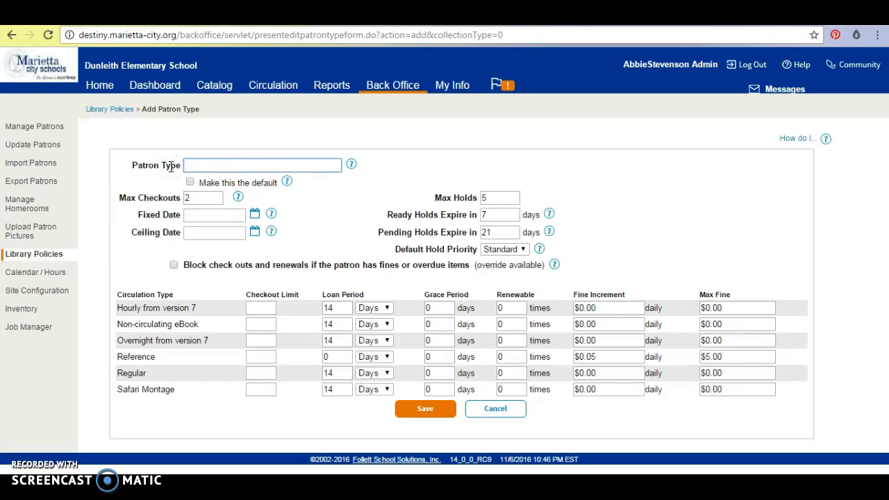